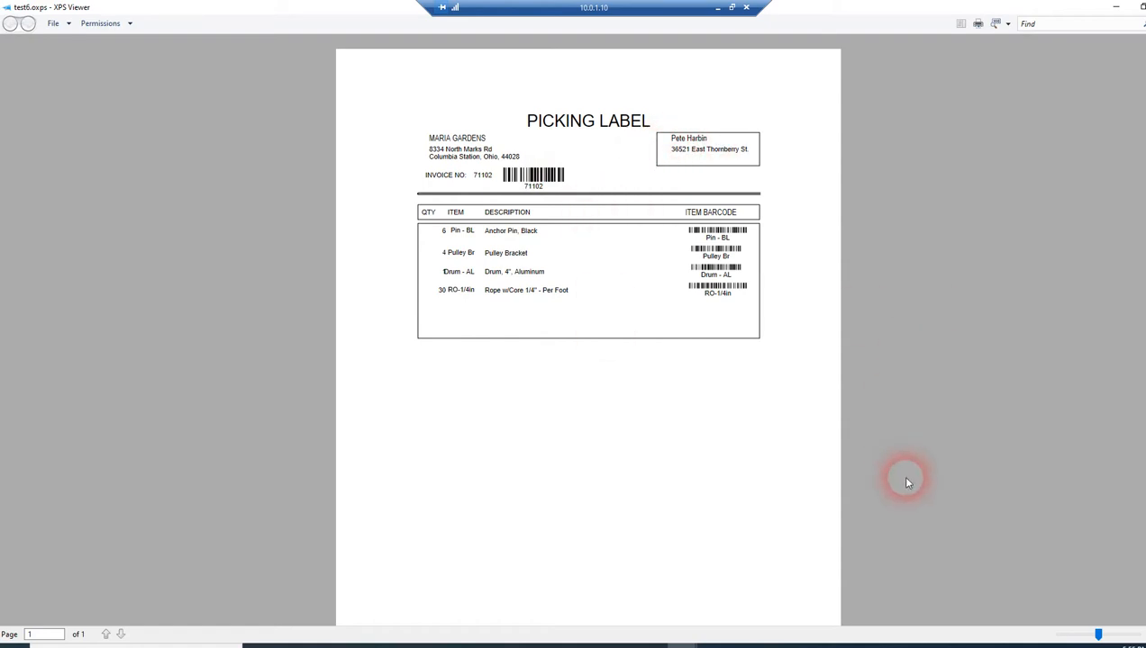
Step: Check the invoice in QuickBooks and retrieve the same invoice again in Label Connector
click(1117, 9)
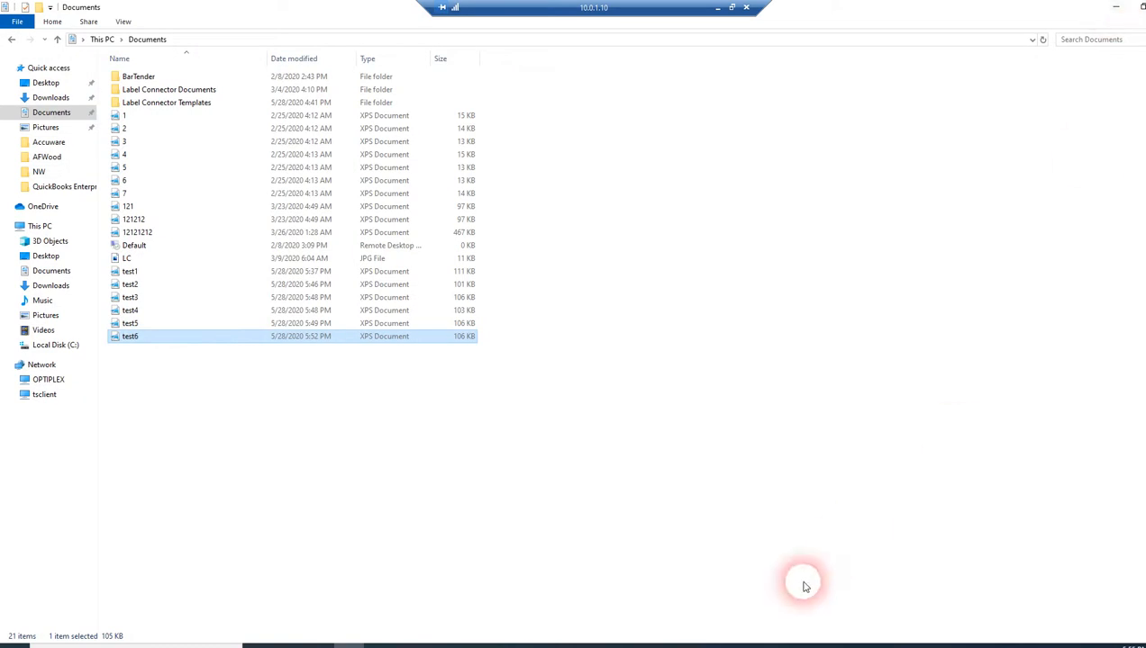
click(586, 642)
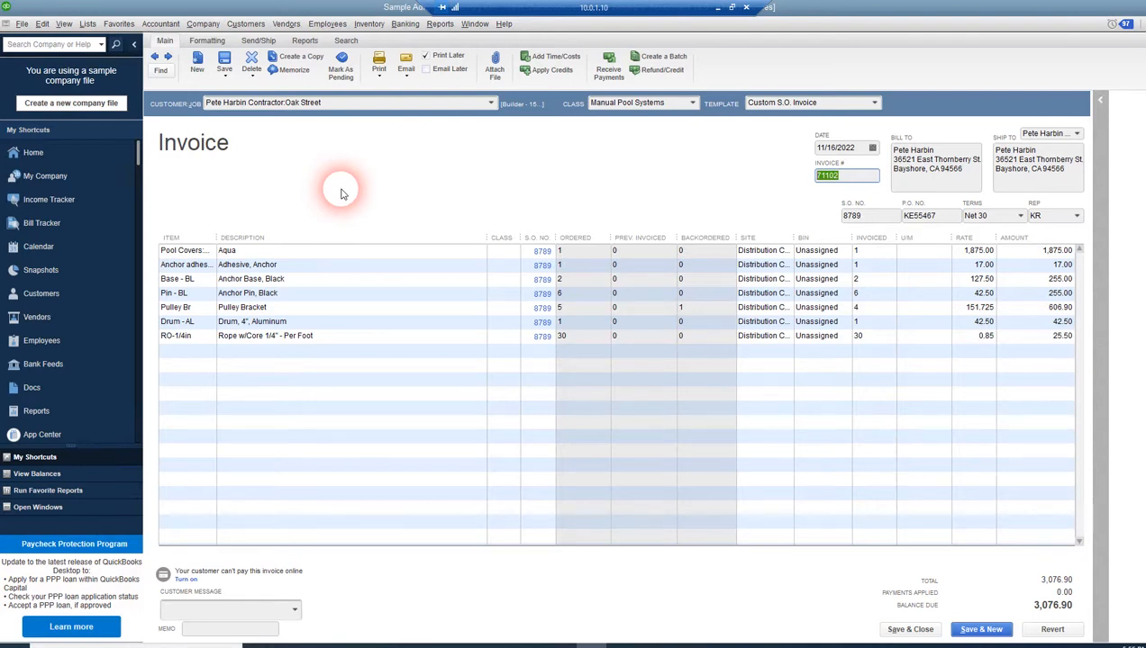
click(655, 642)
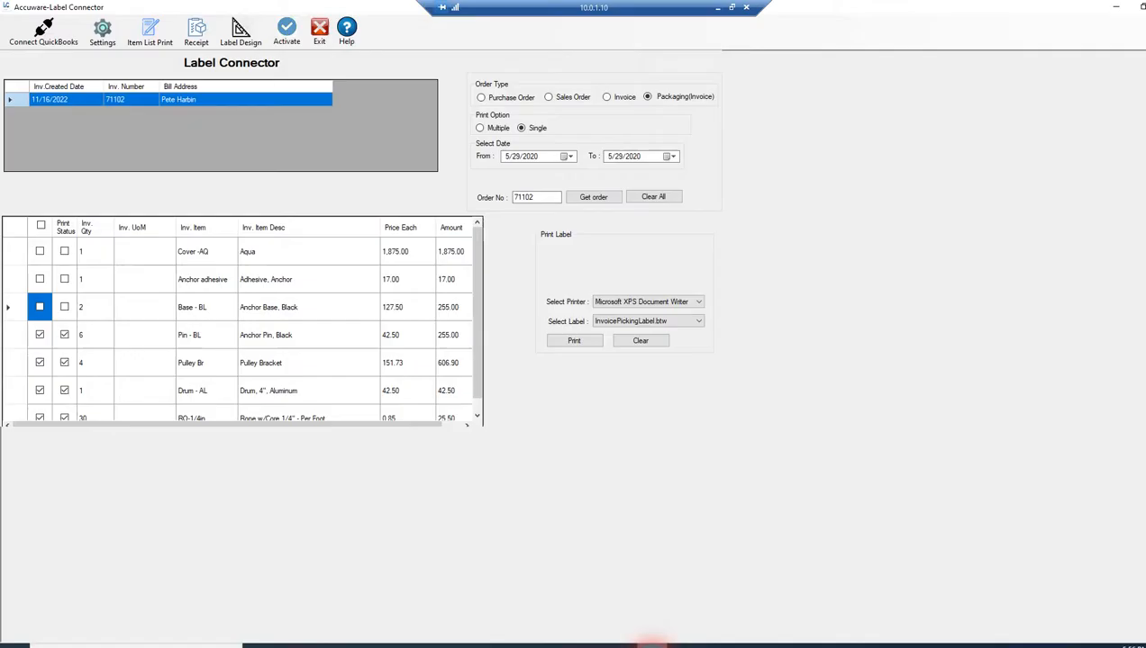
click(595, 198)
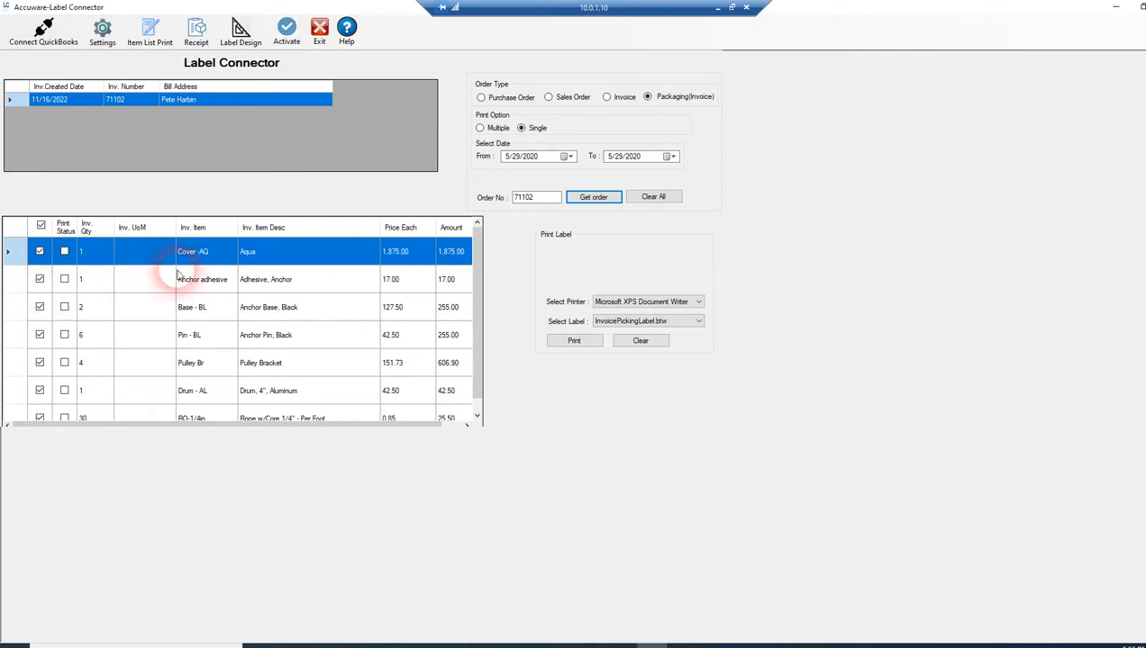
Step: Exclude the Cover -AQ and Anchor adhesive lines from the invoice items selected for printing
click(482, 406)
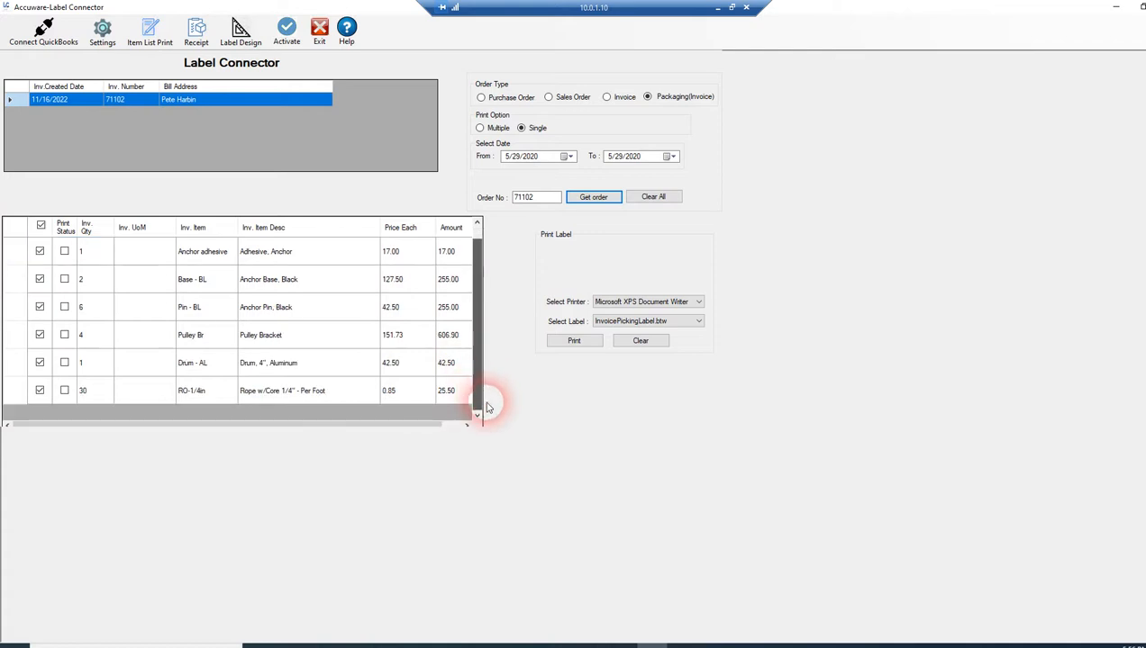
click(482, 299)
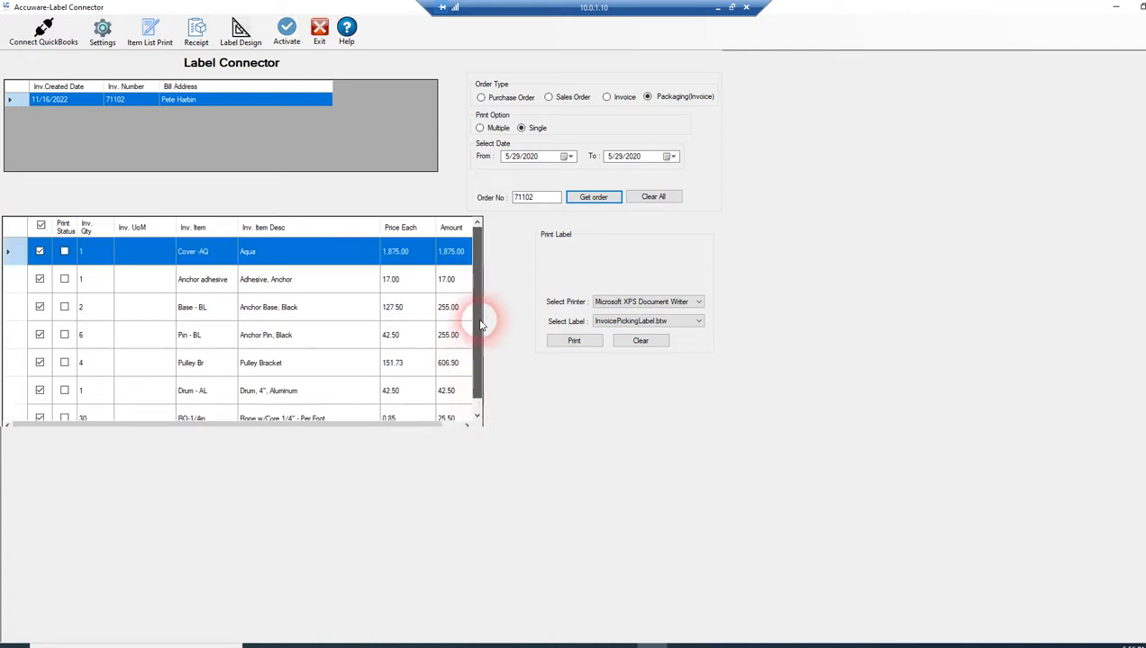
click(40, 252)
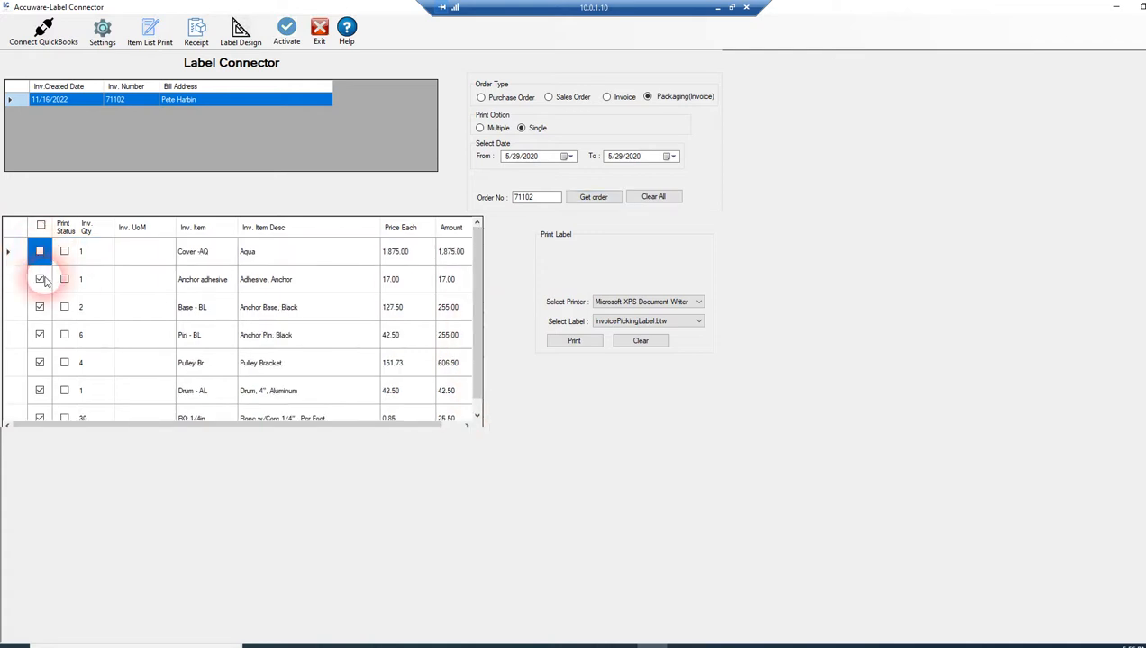
click(39, 280)
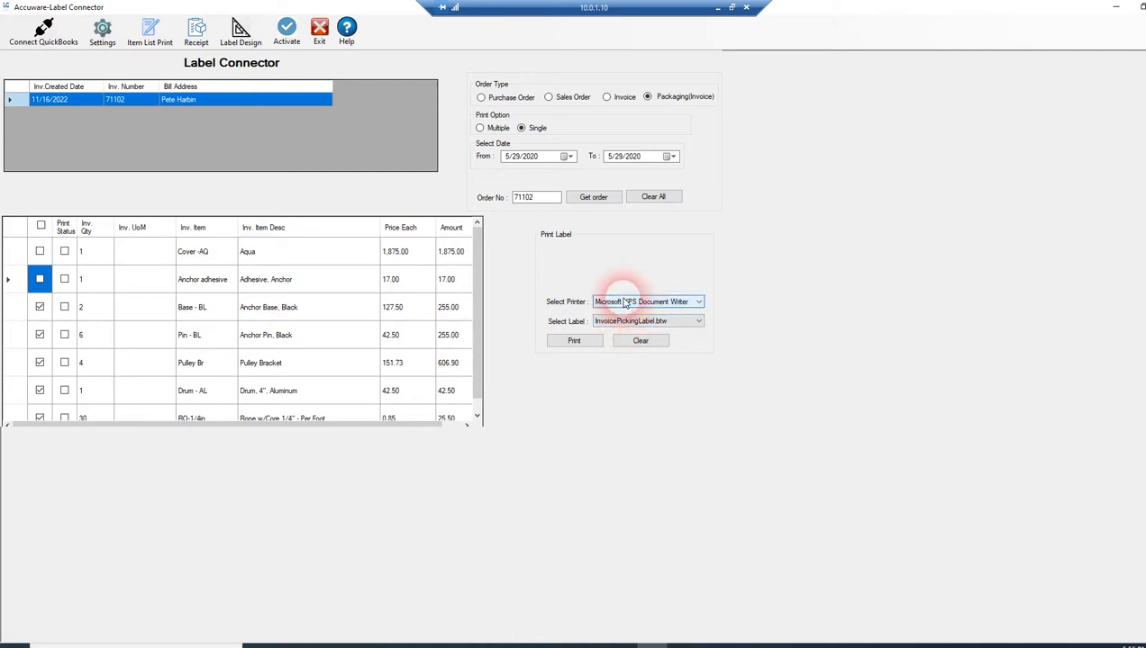
Step: Print the picking label for the selected items to an OpenXPS file named test7 in the Documents folder
click(569, 344)
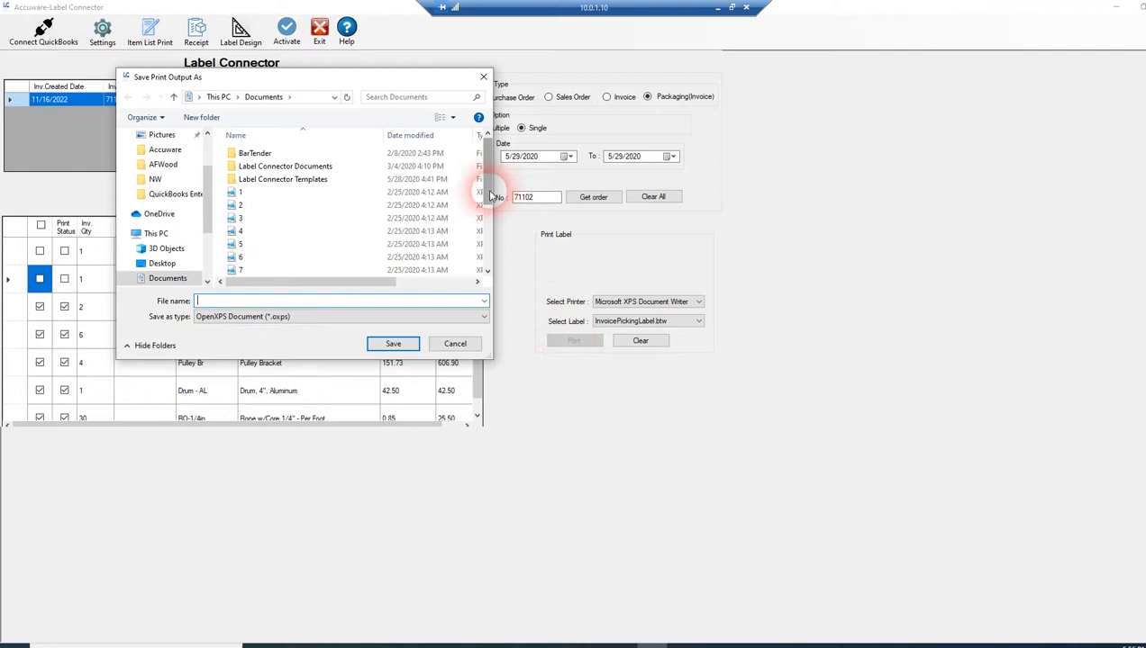
scroll(487, 191, down, 3)
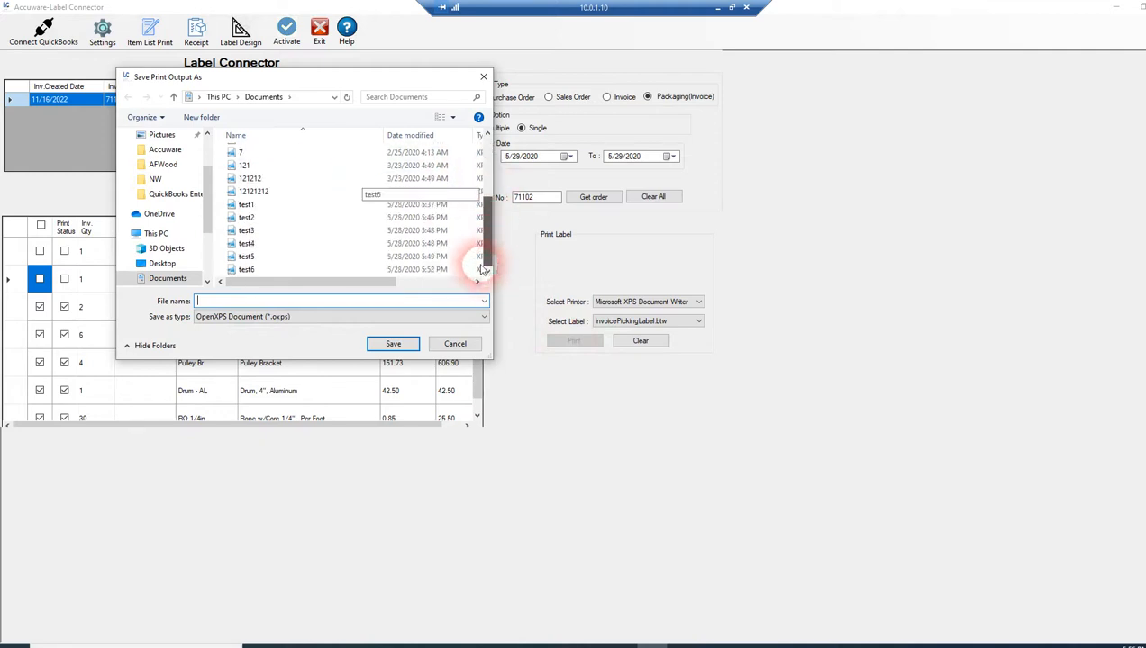
click(248, 269)
double_click(243, 301)
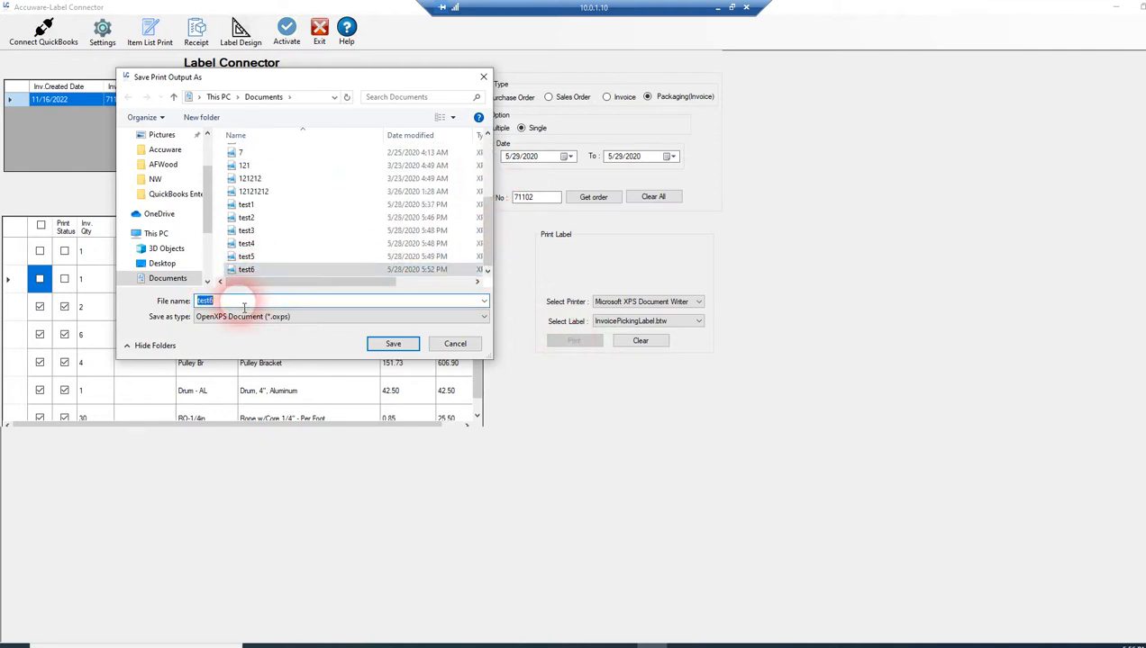
text(test7)
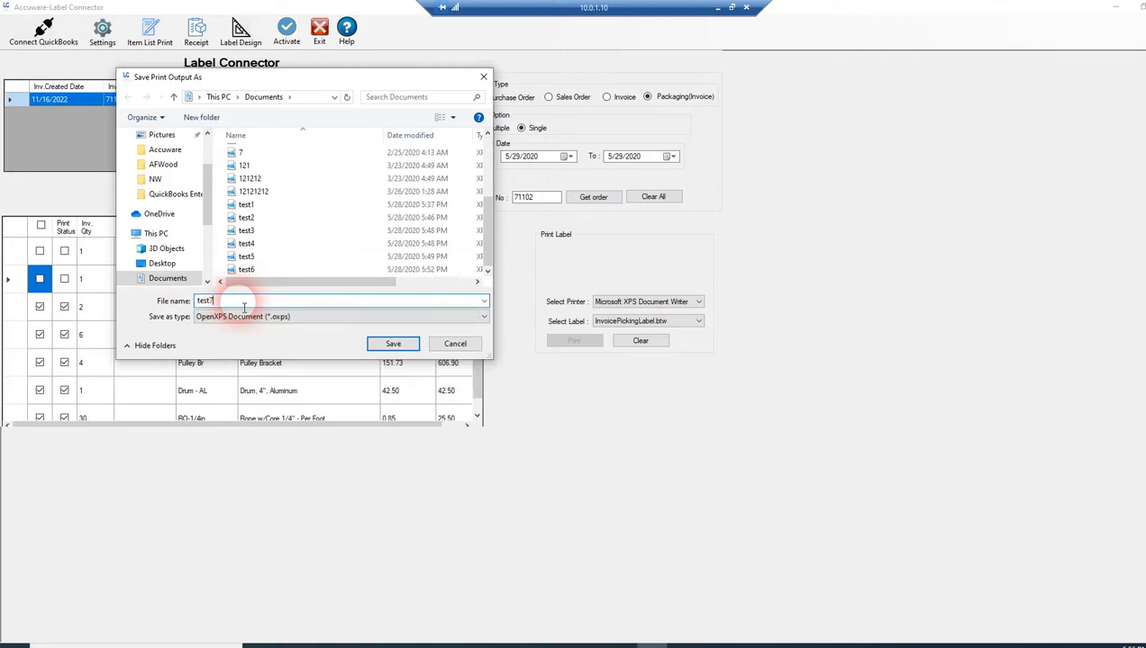
click(389, 347)
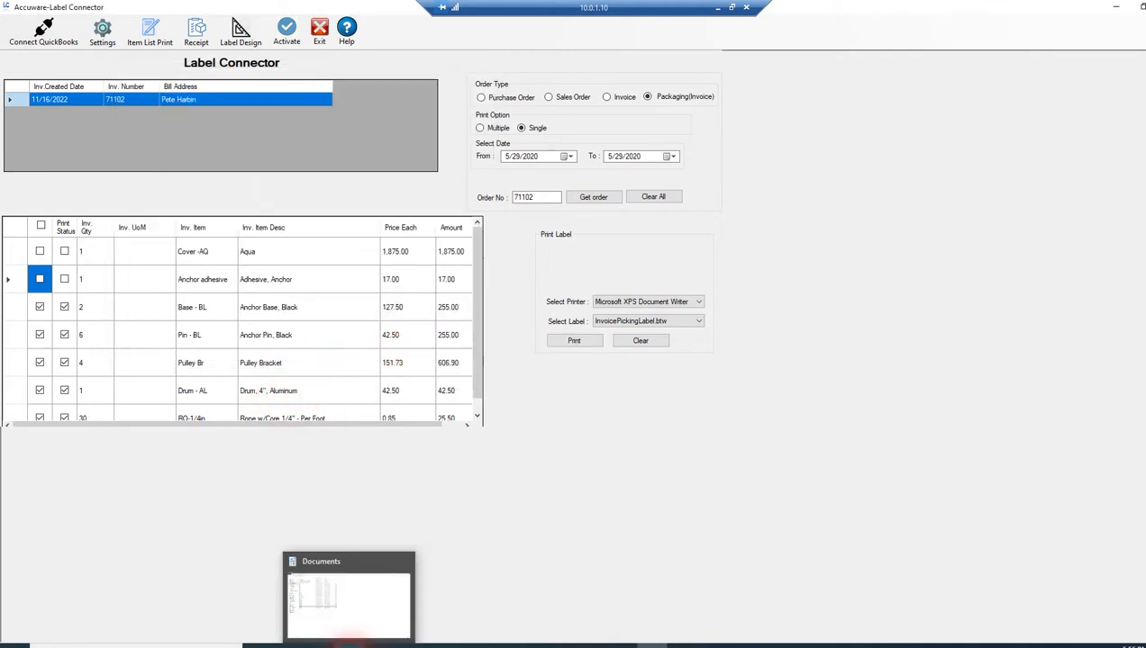
Step: Open the test7 picking label from the Documents folder to review it, and retrieve the invoice again in Label Connector
click(340, 643)
double_click(132, 350)
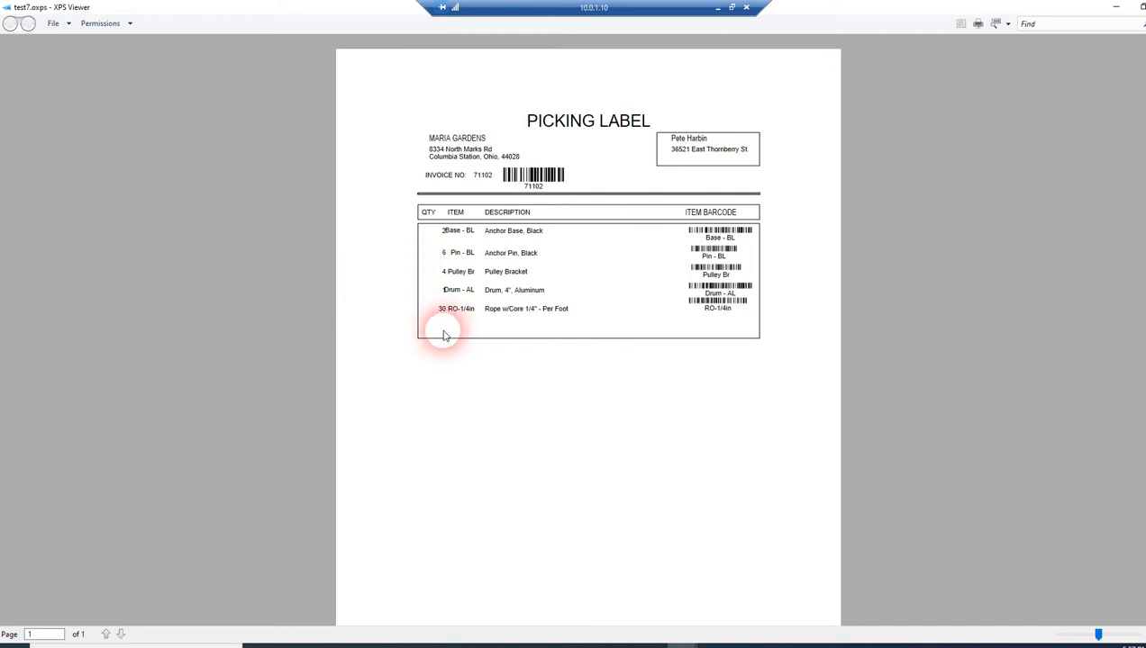
click(653, 645)
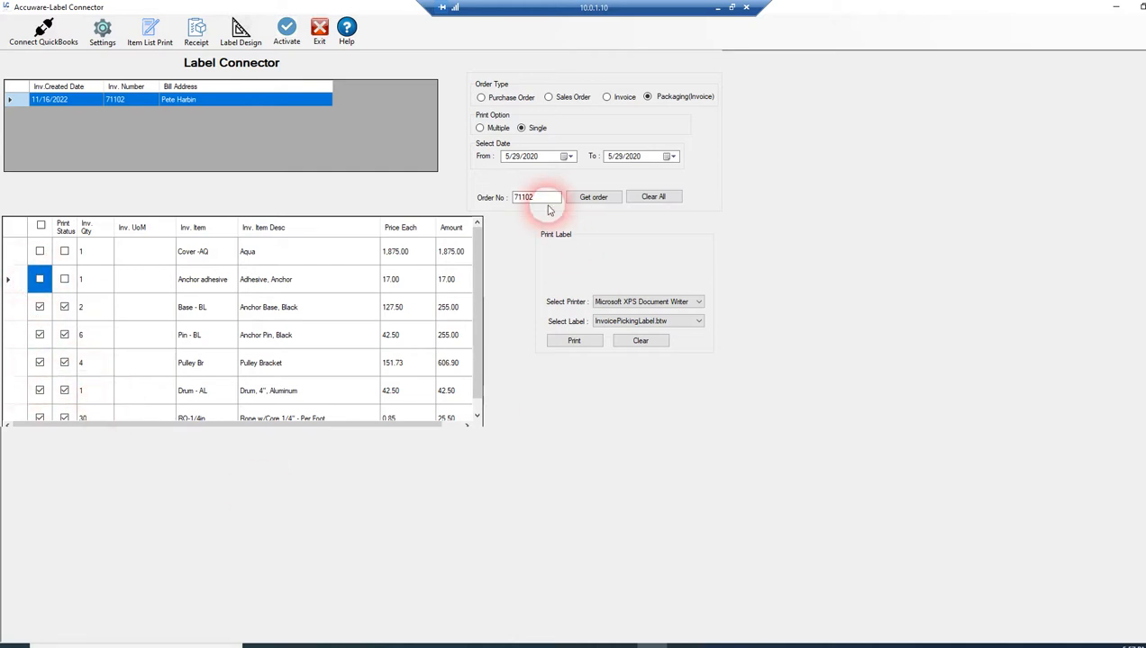
click(587, 199)
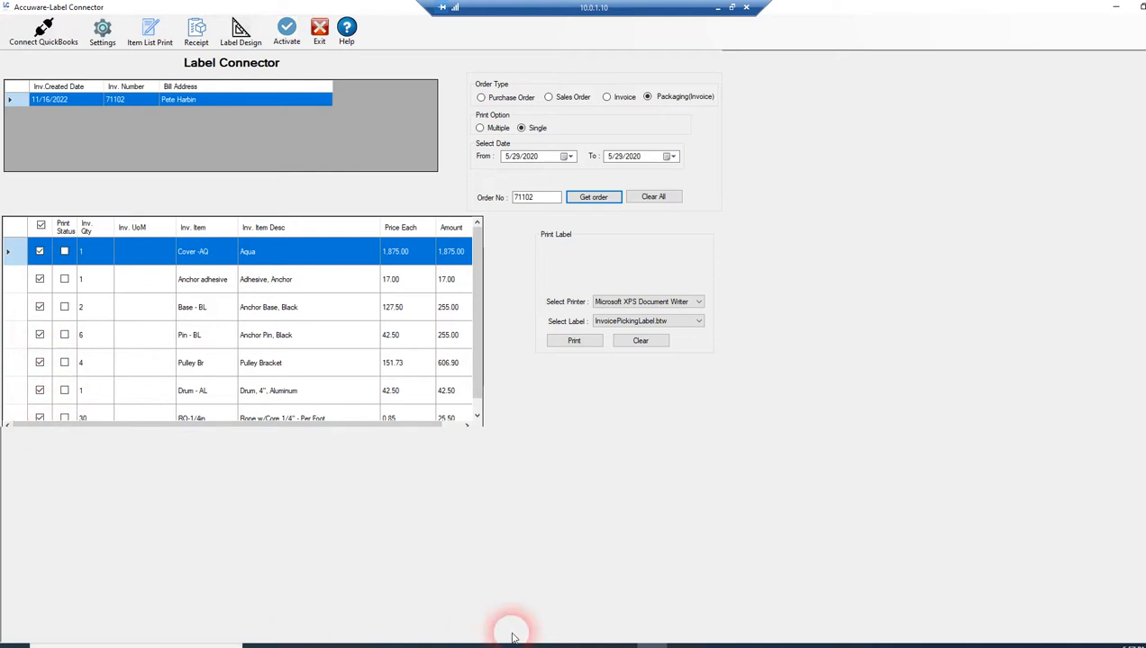
Step: Switch to BarTender Designer and open the InvoicePickingLabel document from the AFWood folder
click(712, 643)
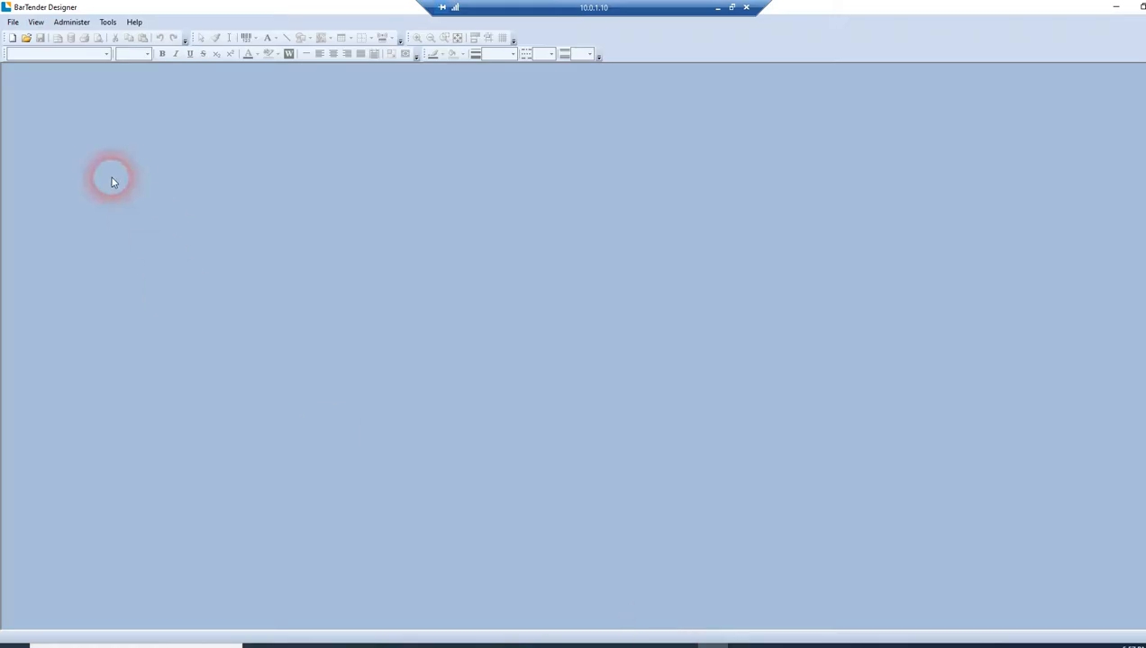
click(27, 38)
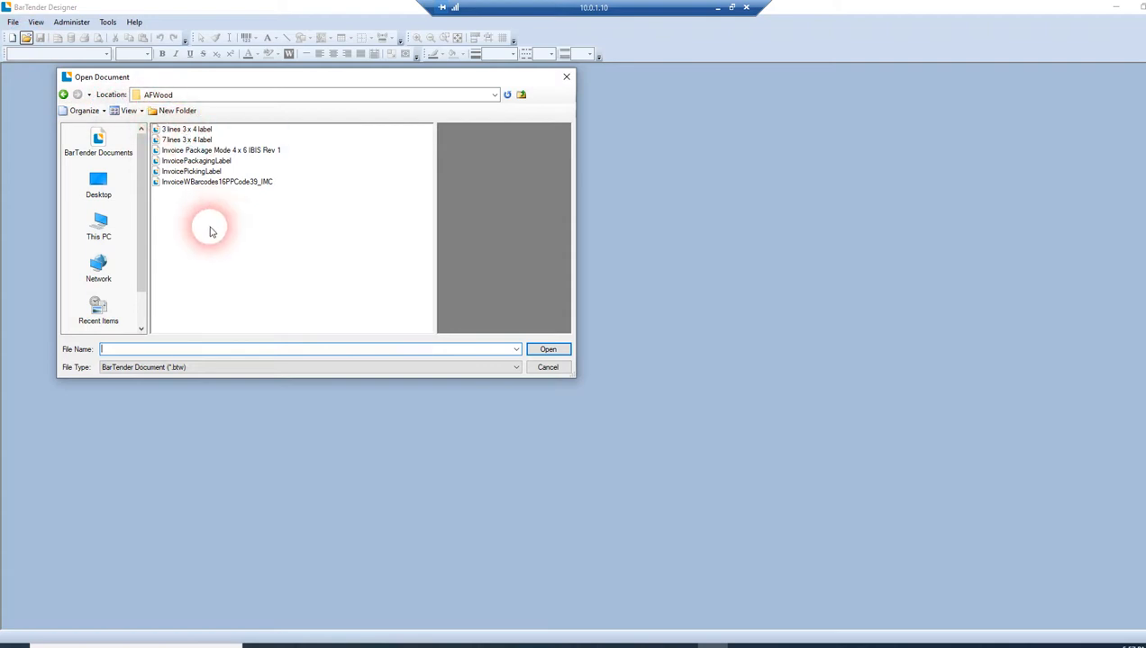
double_click(193, 172)
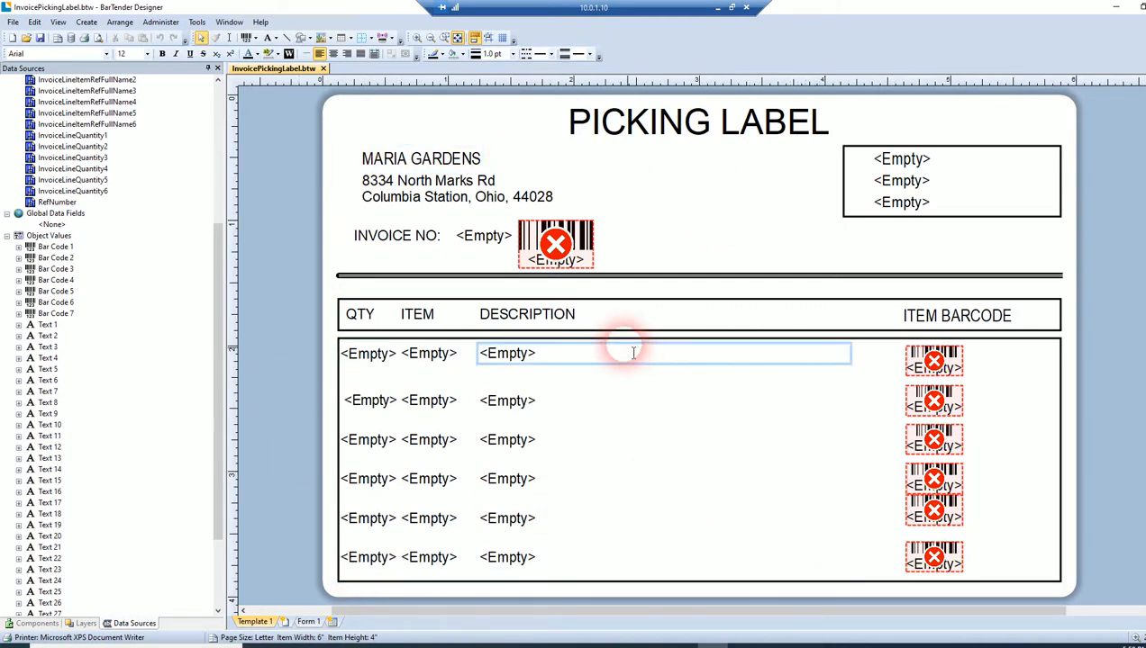
Step: Display the data source names on the picking label template's text and barcode objects
mouse_move(556, 238)
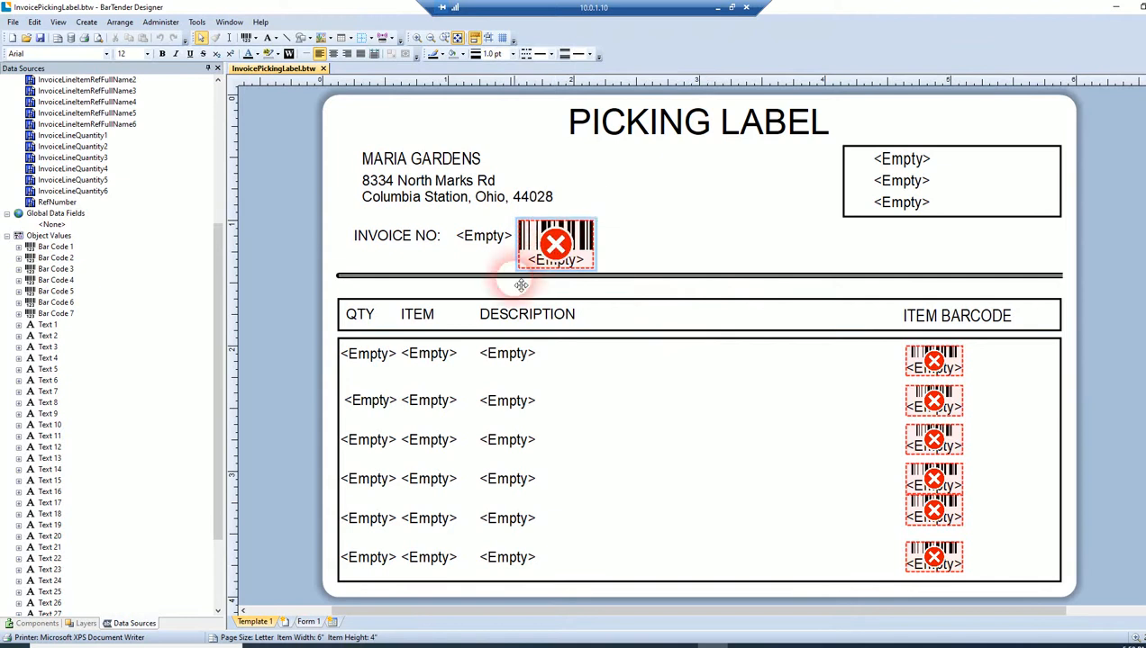
click(524, 345)
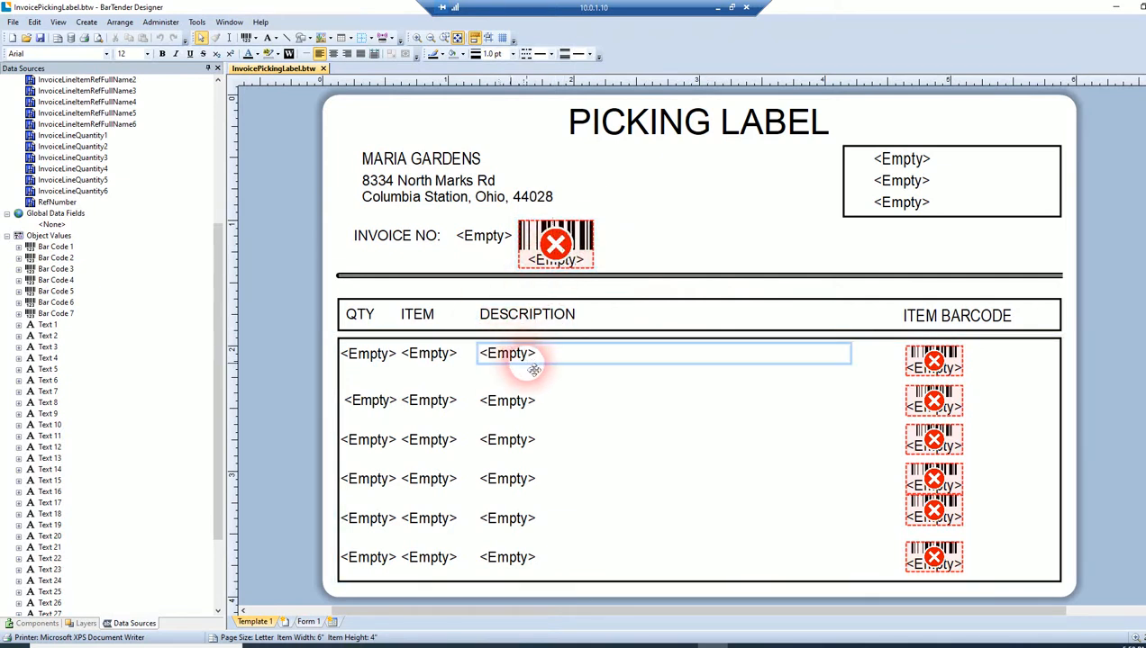
click(964, 371)
mouse_move(939, 369)
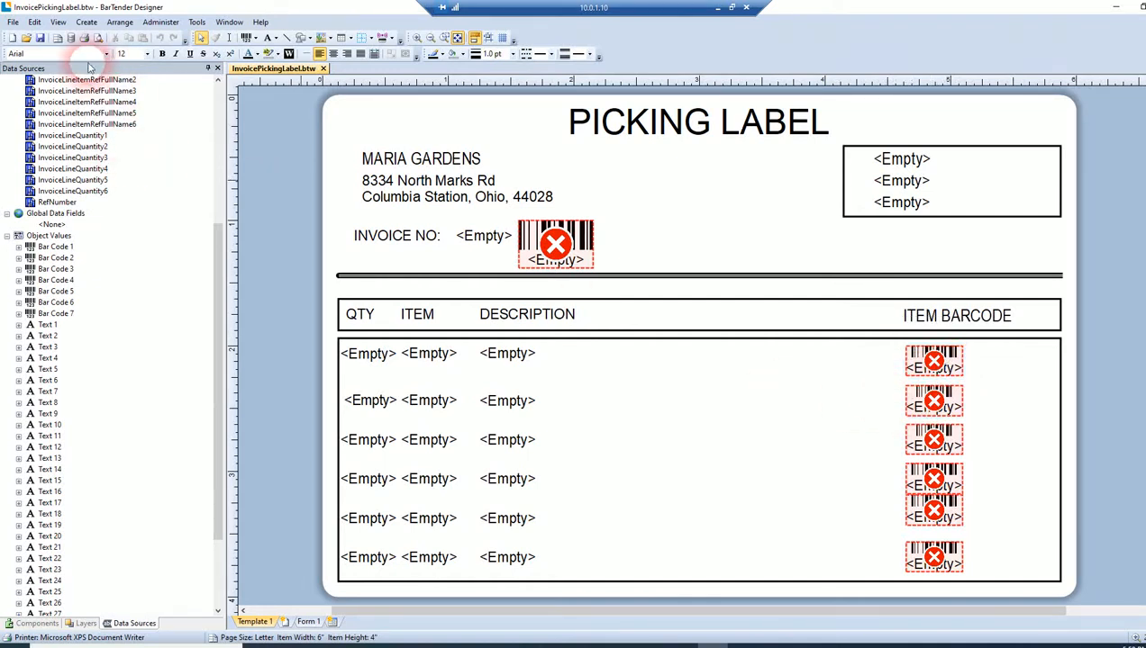
click(57, 23)
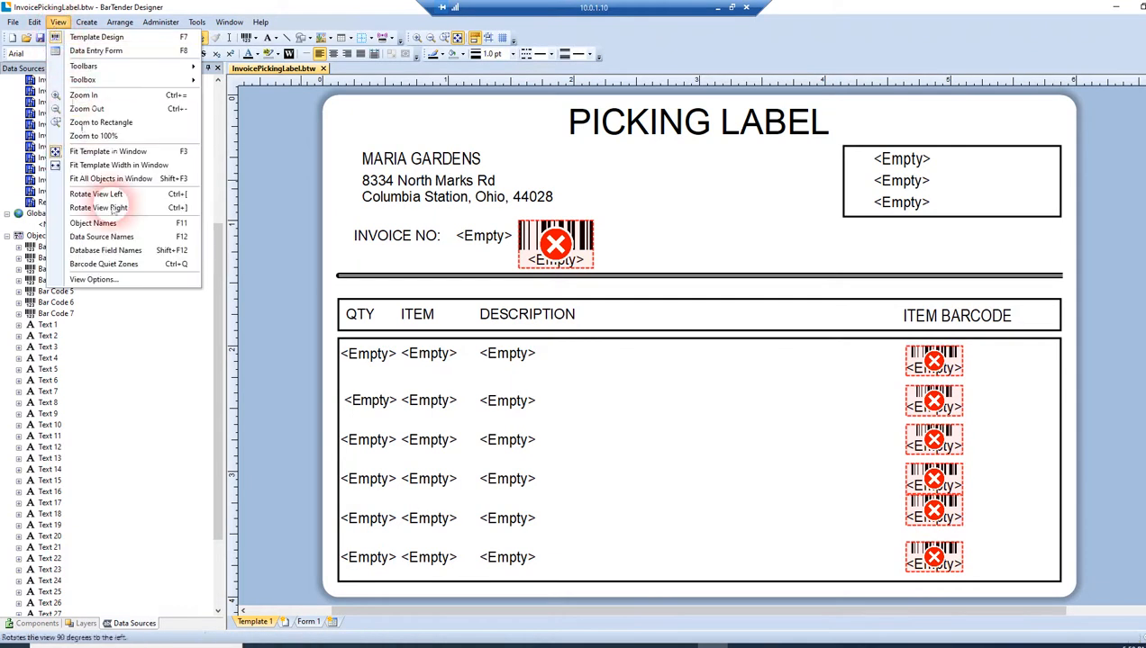
click(105, 251)
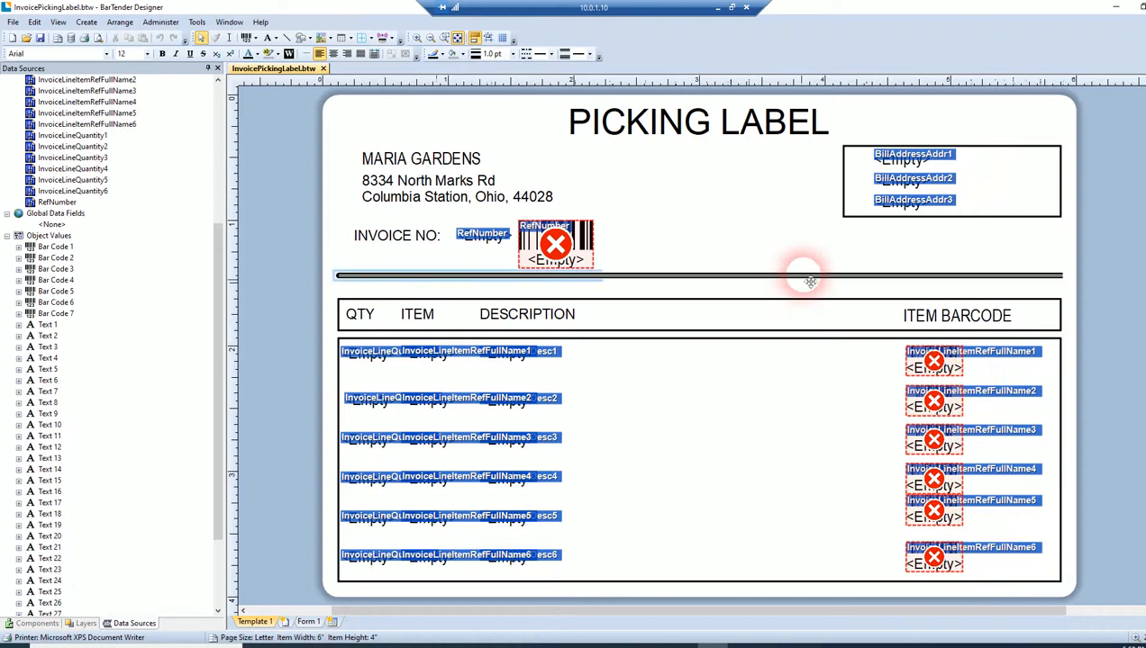
Step: Inspect the data source name and type in the properties of the first line's description text, and close them
click(556, 359)
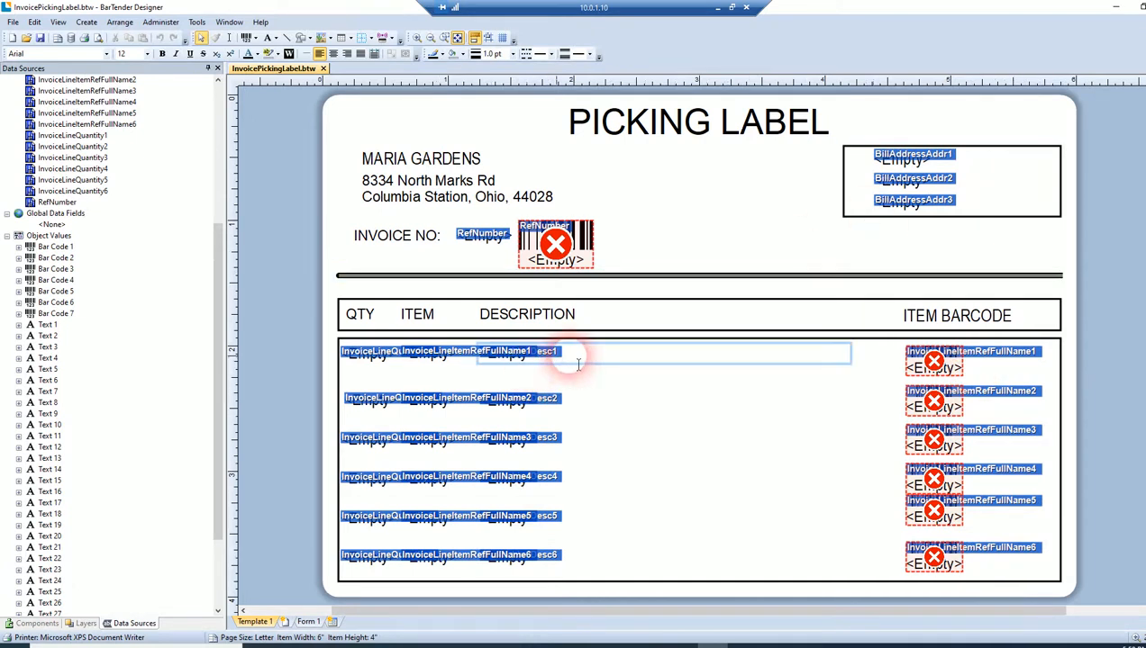
double_click(630, 367)
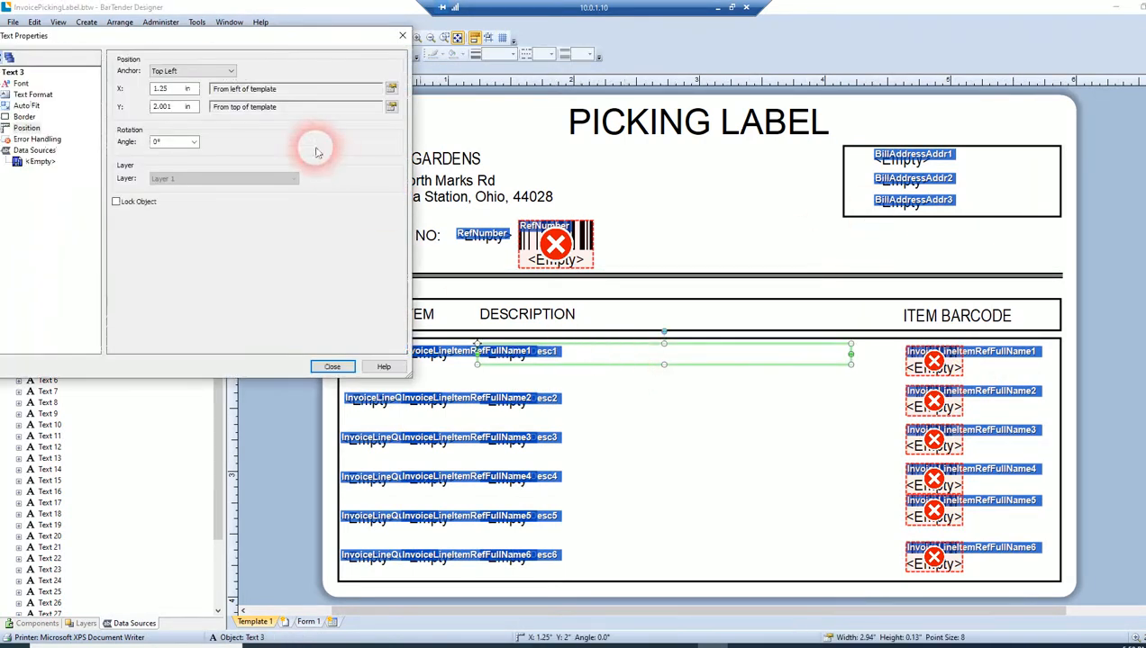
click(36, 162)
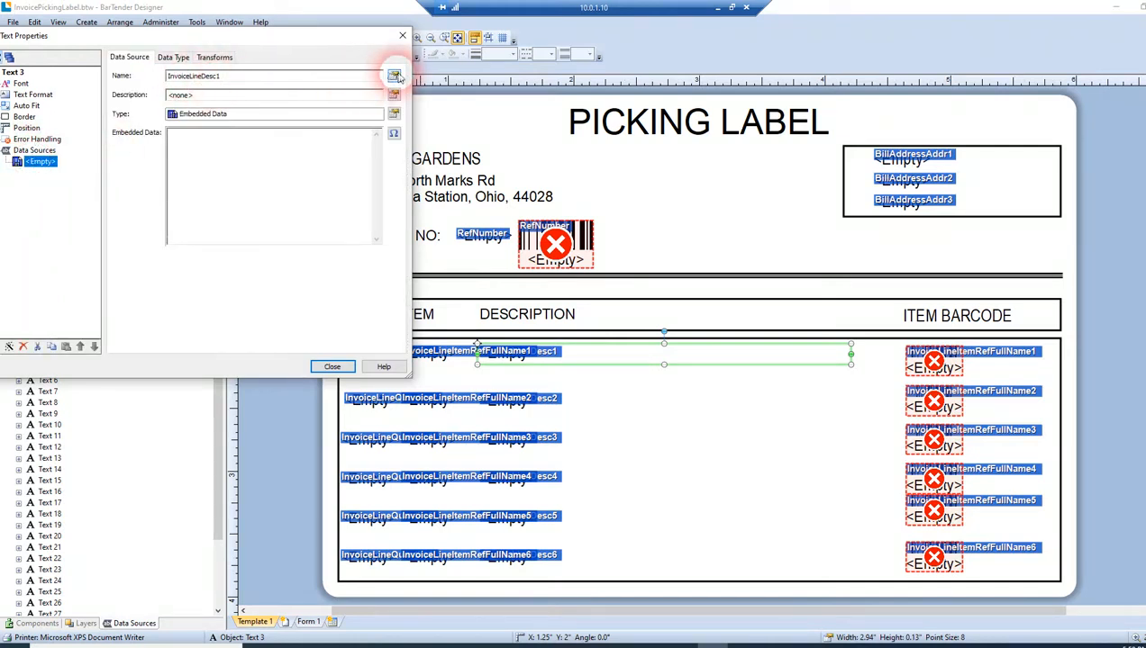
click(346, 366)
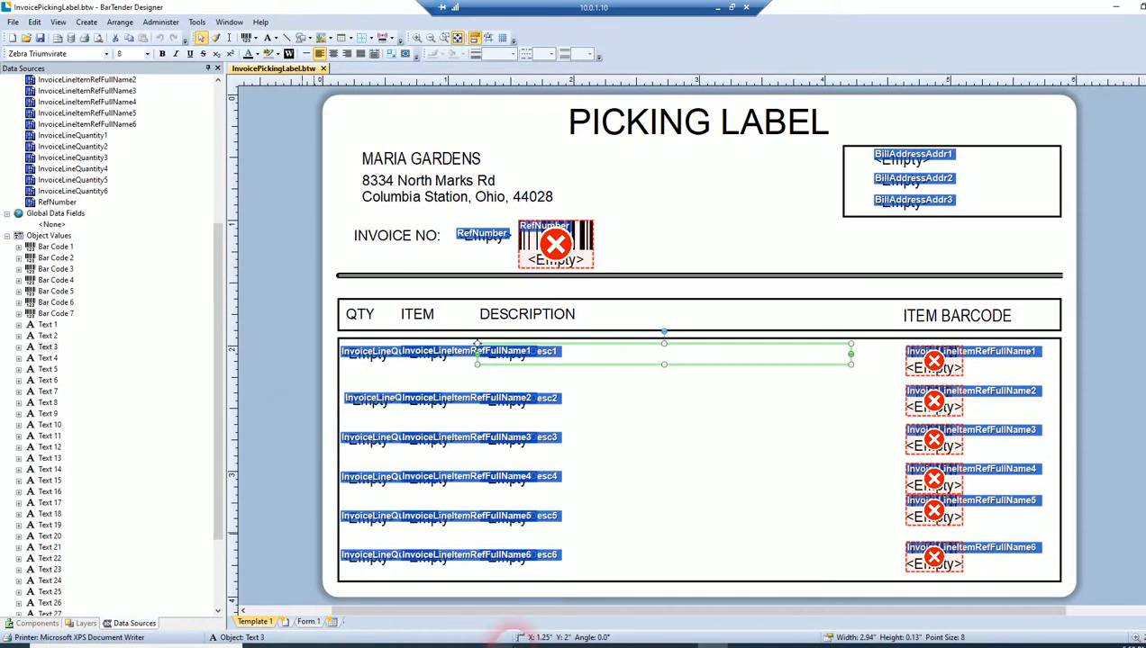
Step: Switch back to Label Connector, retrieve the invoice again, and bring up the source invoice in QuickBooks
click(658, 644)
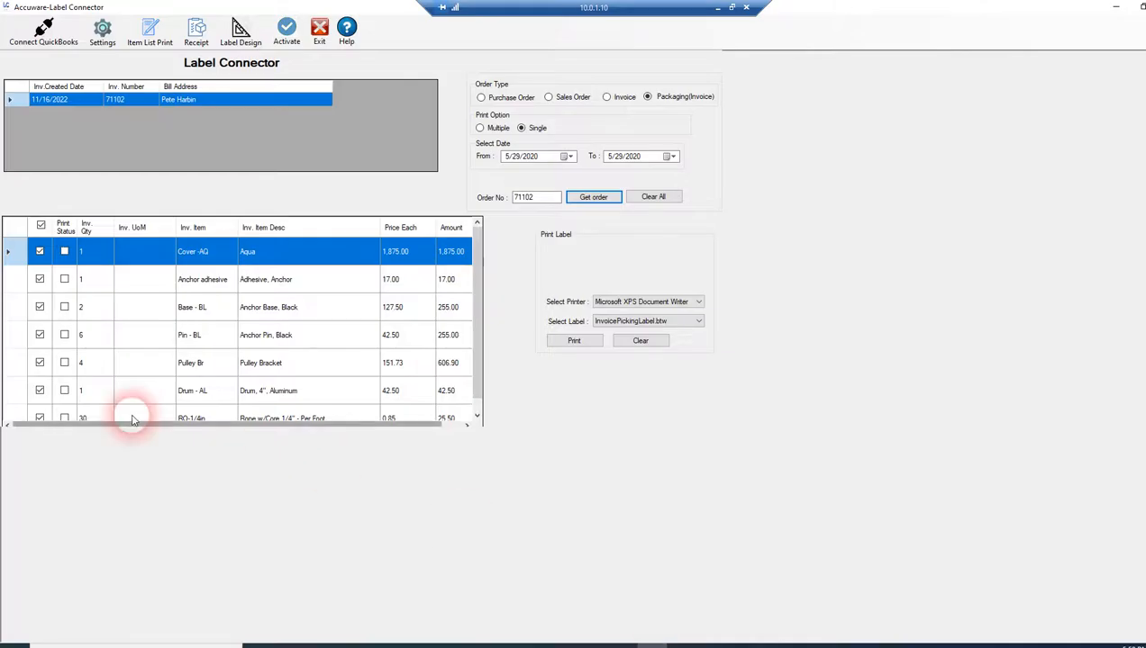
click(596, 200)
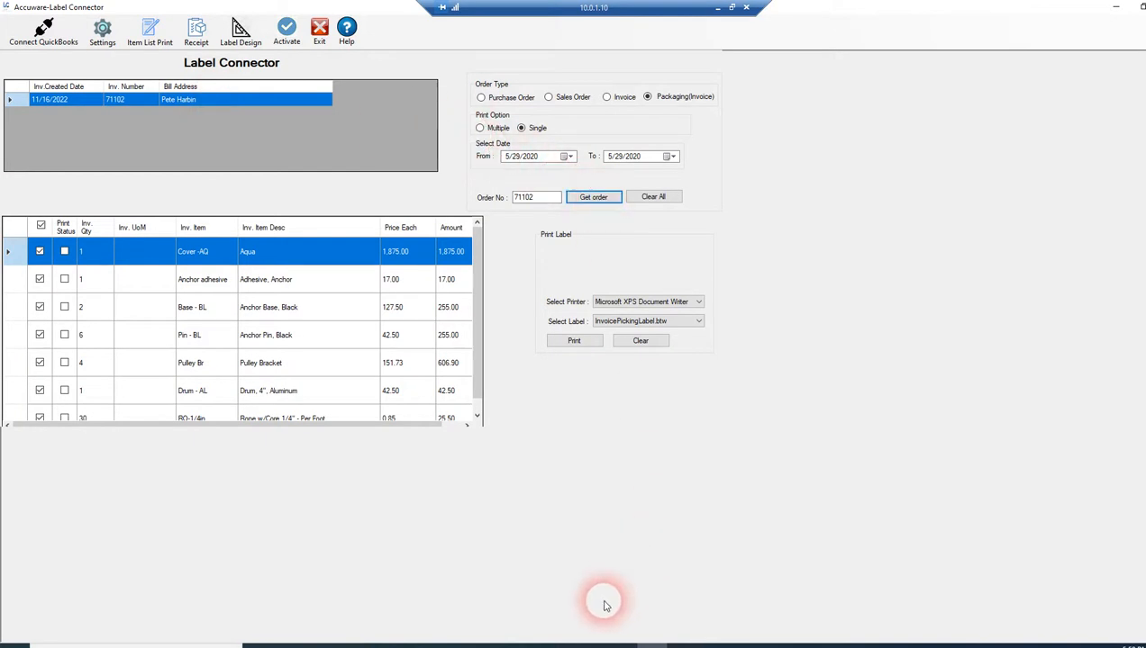
click(590, 641)
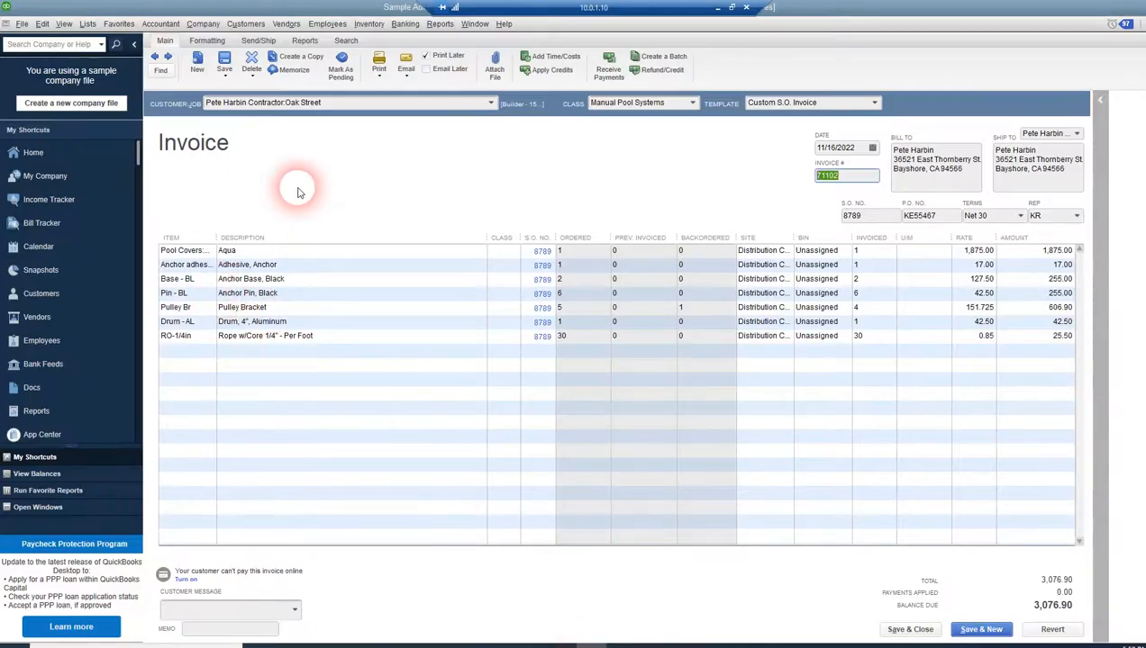